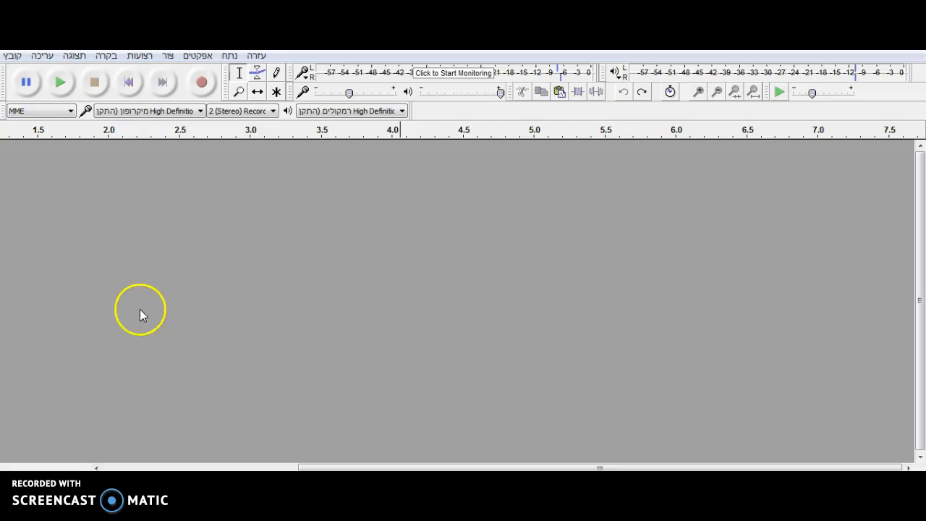
Record a voice take about 5 seconds long and play it back from the start.
{"action": "left_click", "coordinate": [203, 84]}
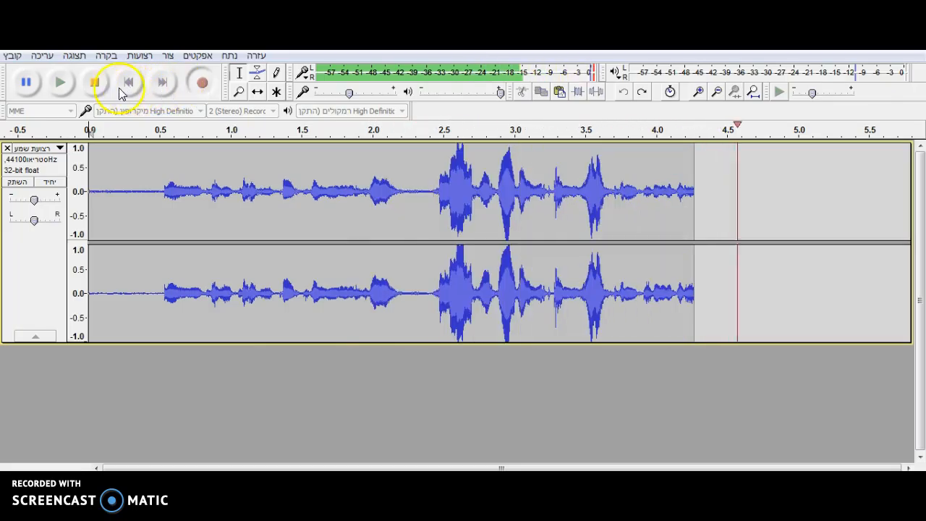
{"action": "left_click", "coordinate": [95, 84]}
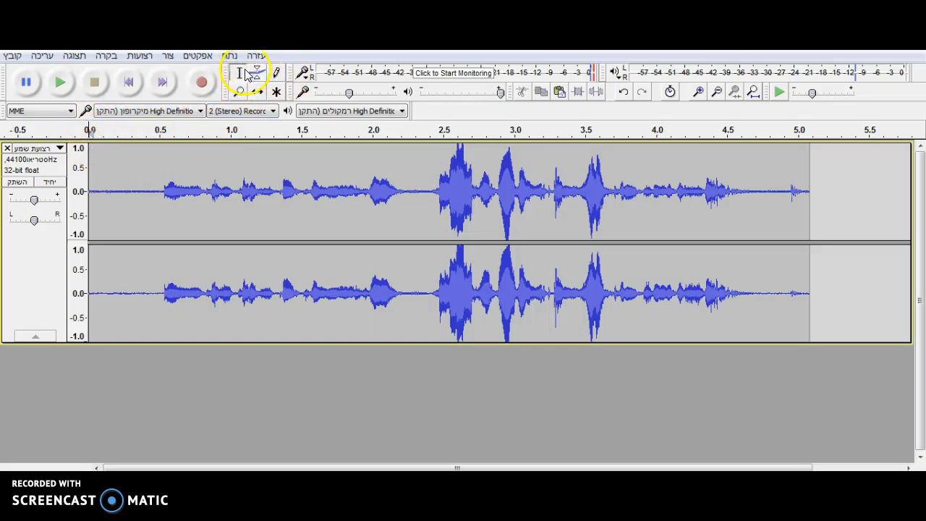
{"action": "left_click", "coordinate": [90, 156]}
{"action": "left_click", "coordinate": [60, 83]}
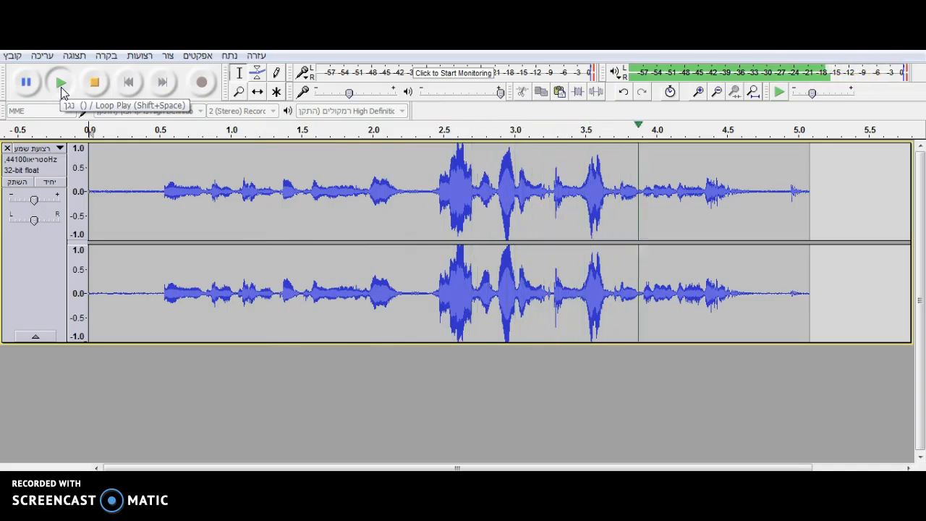
{"action": "left_click", "coordinate": [93, 88]}
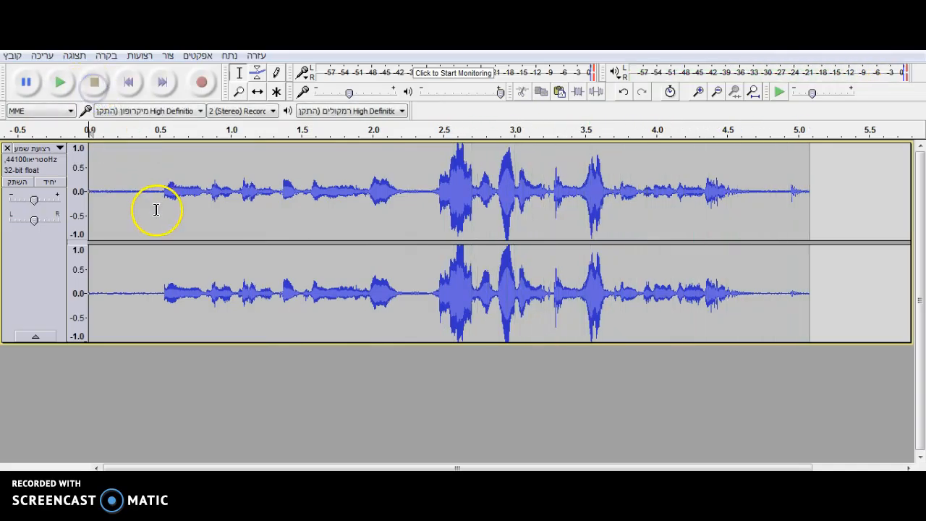
Audition the recording from about 2.4 seconds and cut everything before that point.
{"action": "left_click", "coordinate": [433, 191]}
{"action": "left_click", "coordinate": [60, 82]}
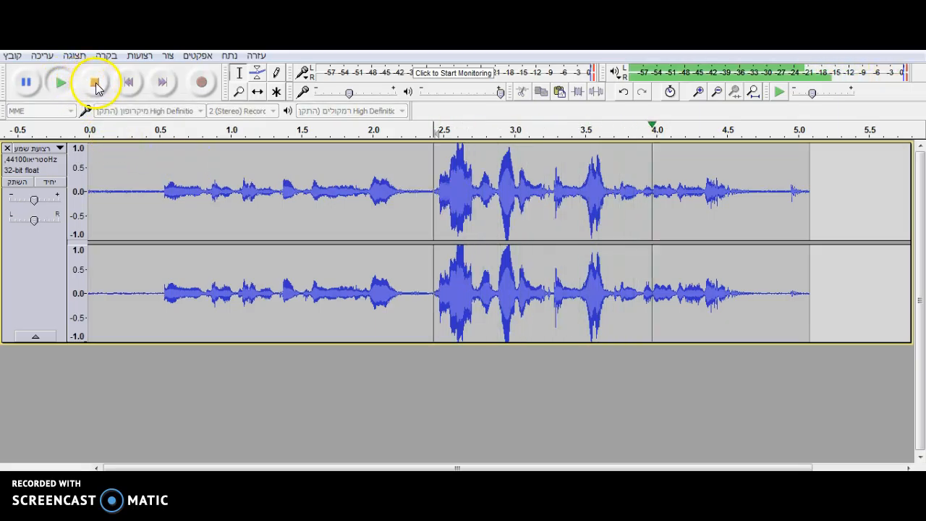
{"action": "left_click", "coordinate": [96, 84]}
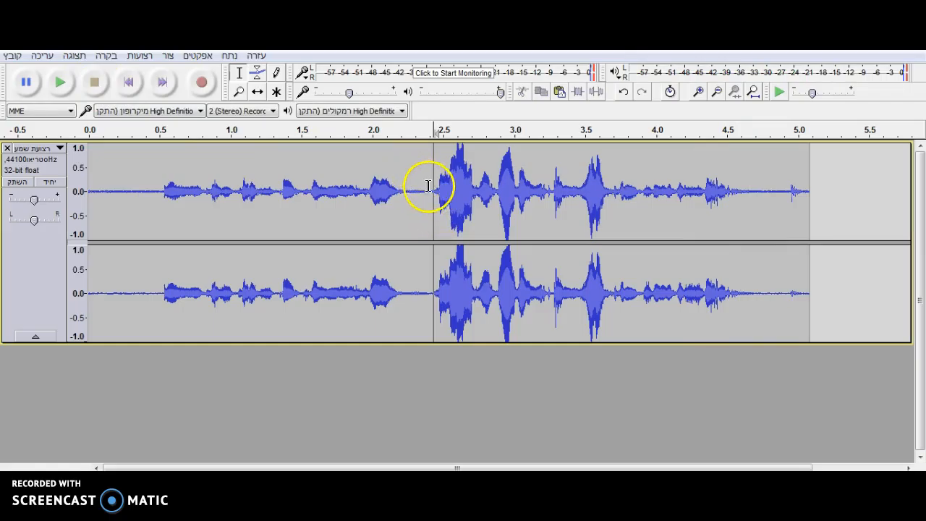
{"action": "left_click_drag", "start_coordinate": [427, 191], "coordinate": [89, 210]}
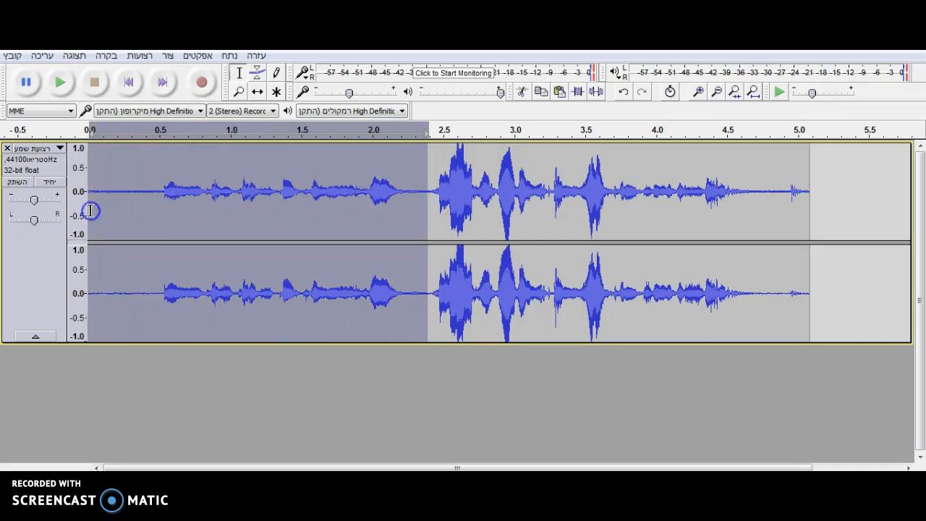
{"action": "left_click", "coordinate": [525, 93]}
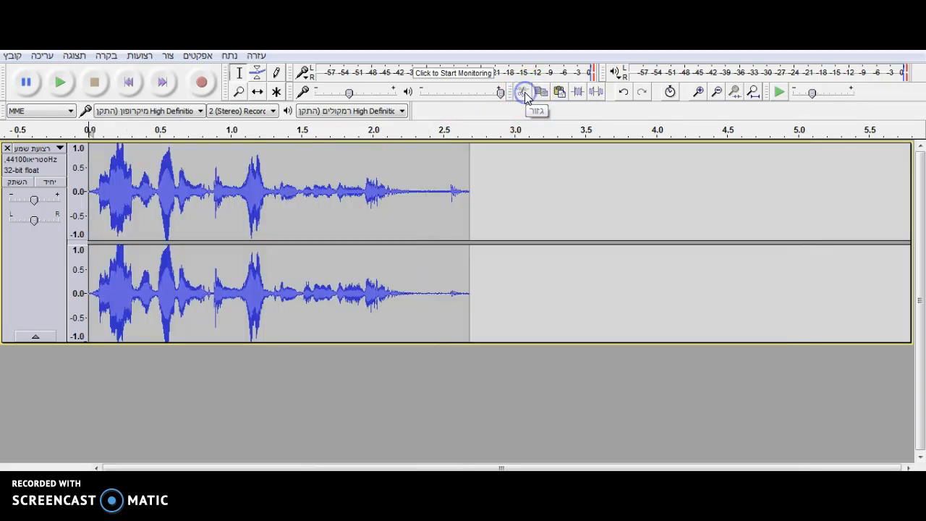
Play the trimmed voice recording from its start and stop playback.
{"action": "left_click", "coordinate": [133, 201]}
{"action": "left_click", "coordinate": [61, 82]}
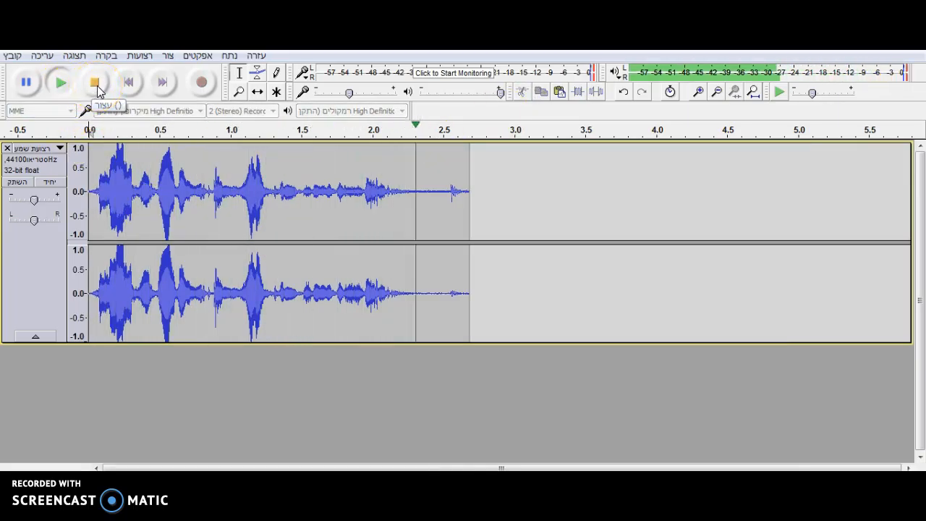
{"action": "left_click", "coordinate": [96, 84]}
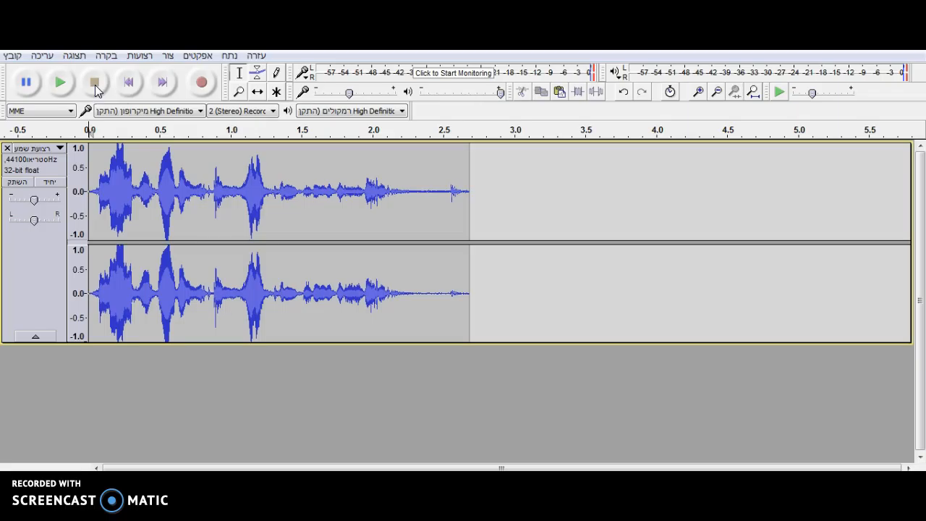
Import the bells001 audio file from the pictures library and play it together with the voice recording.
{"action": "left_click", "coordinate": [12, 57]}
{"action": "left_click", "coordinate": [57, 226]}
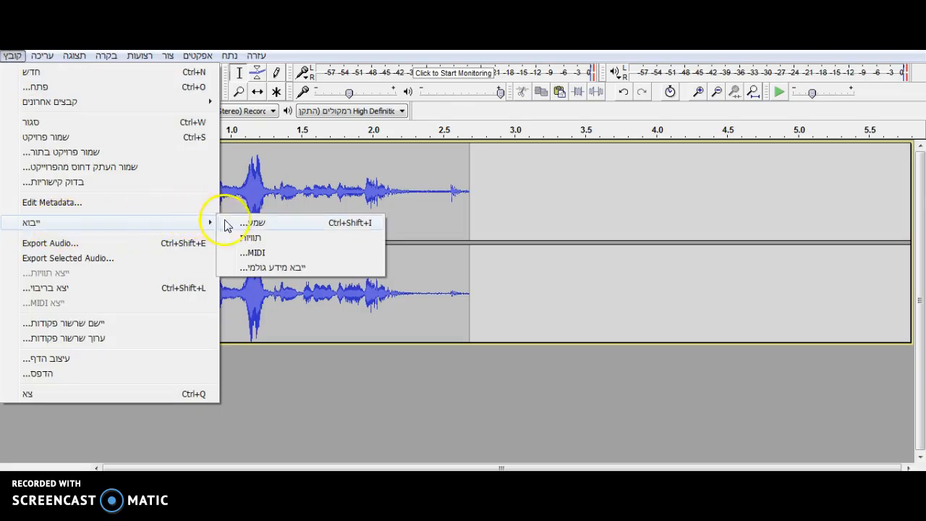
{"action": "left_click", "coordinate": [242, 225]}
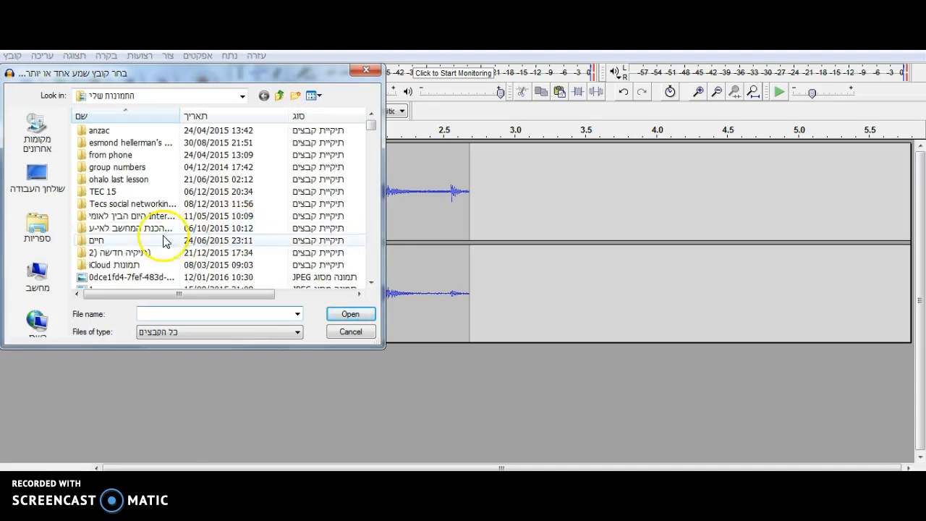
{"action": "left_click", "coordinate": [38, 231]}
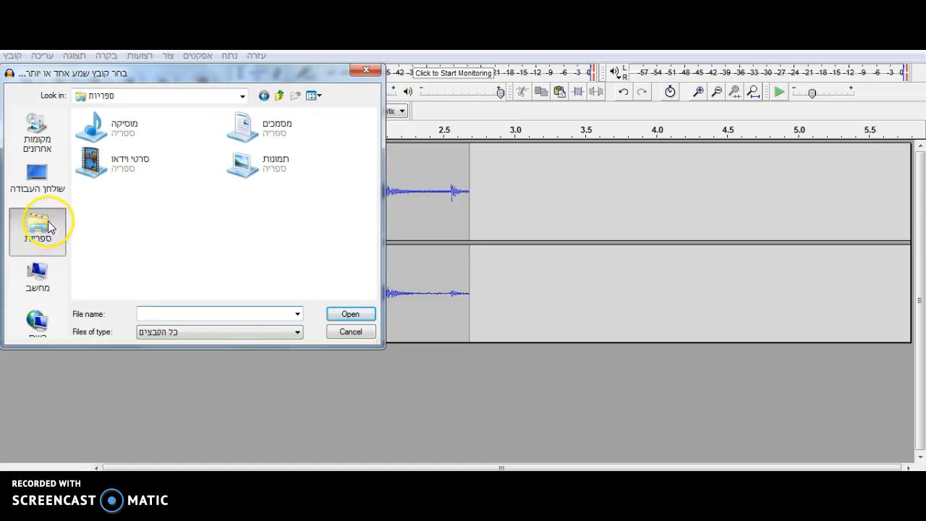
{"action": "double_click", "coordinate": [246, 167]}
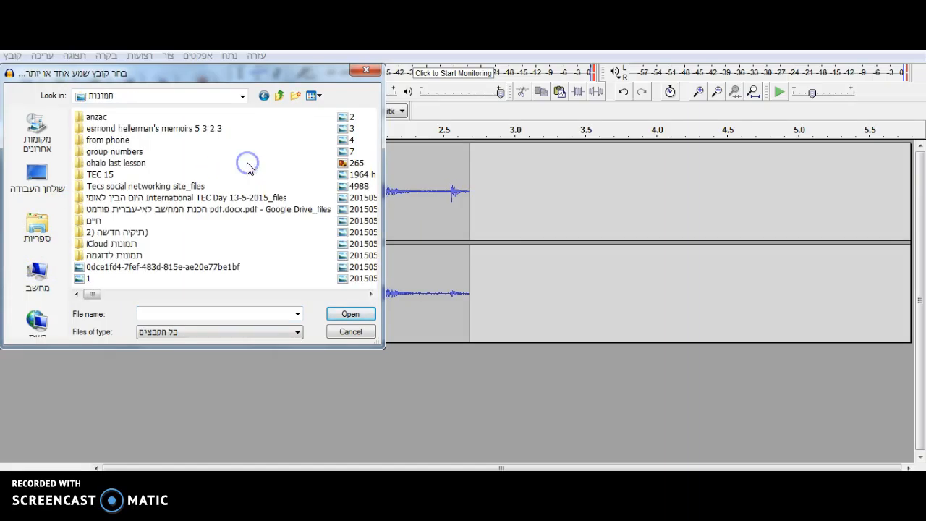
{"action": "left_click", "coordinate": [371, 294]}
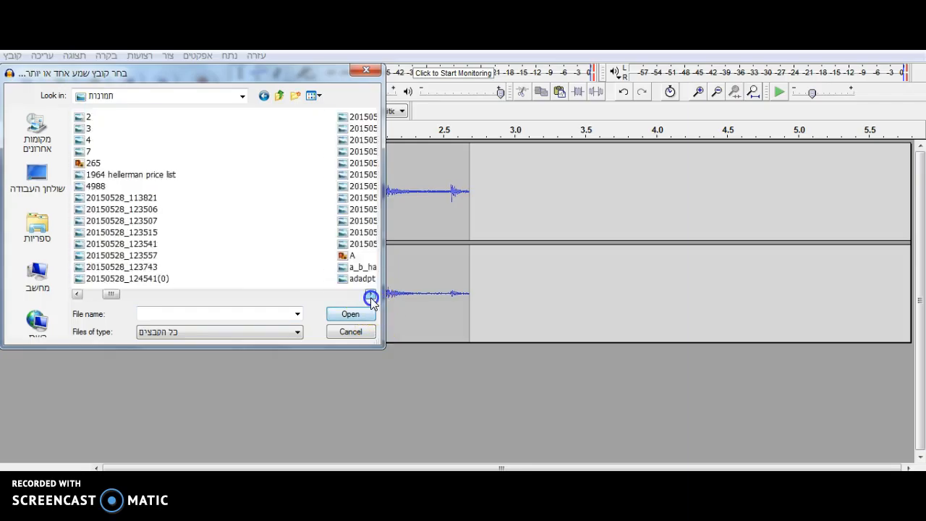
{"action": "left_click", "coordinate": [371, 294]}
{"action": "left_click", "coordinate": [362, 152]}
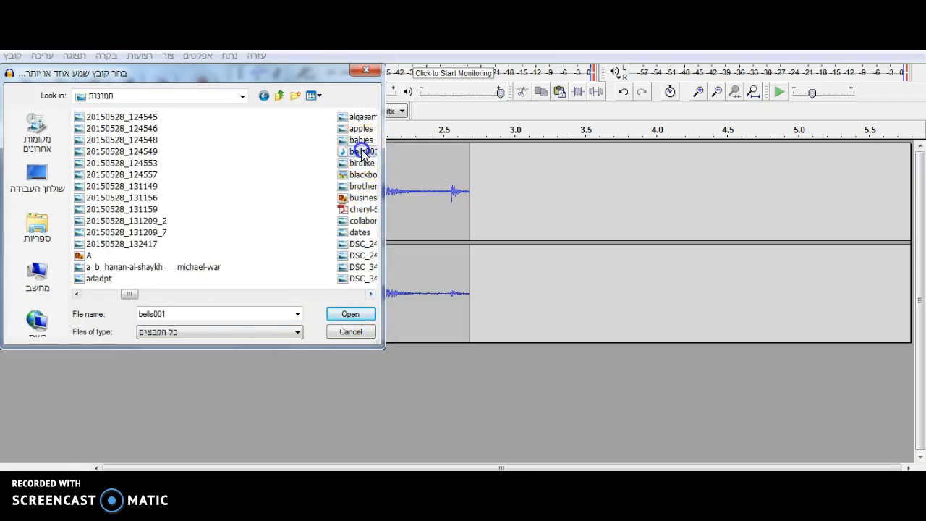
{"action": "left_click", "coordinate": [351, 316]}
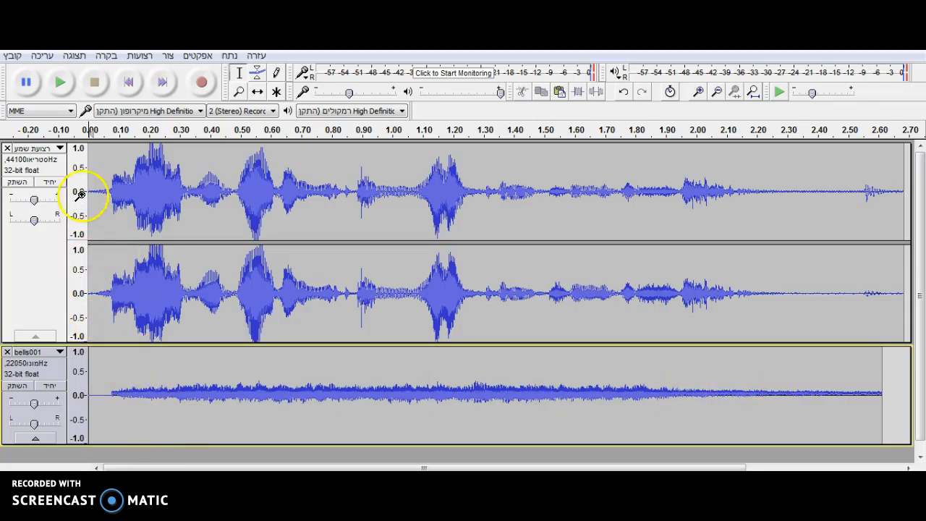
{"action": "left_click", "coordinate": [61, 84]}
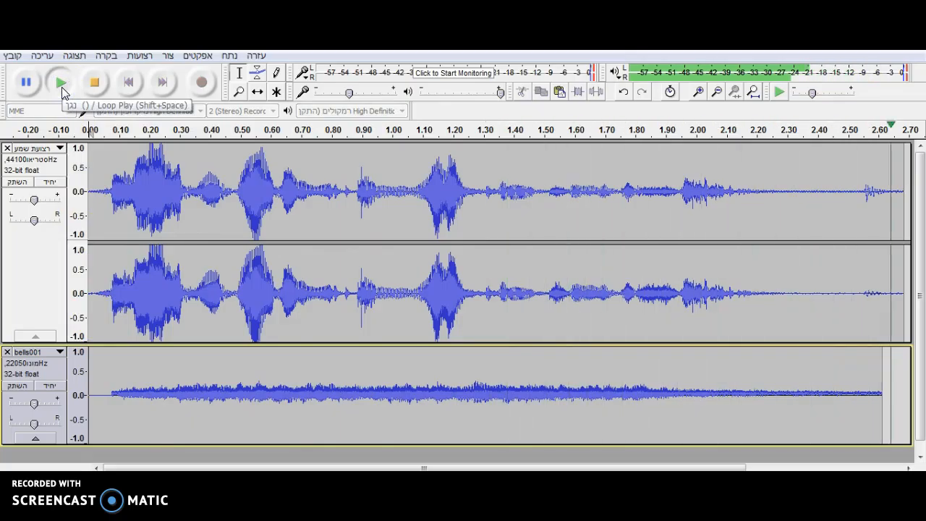
{"action": "left_click", "coordinate": [92, 87]}
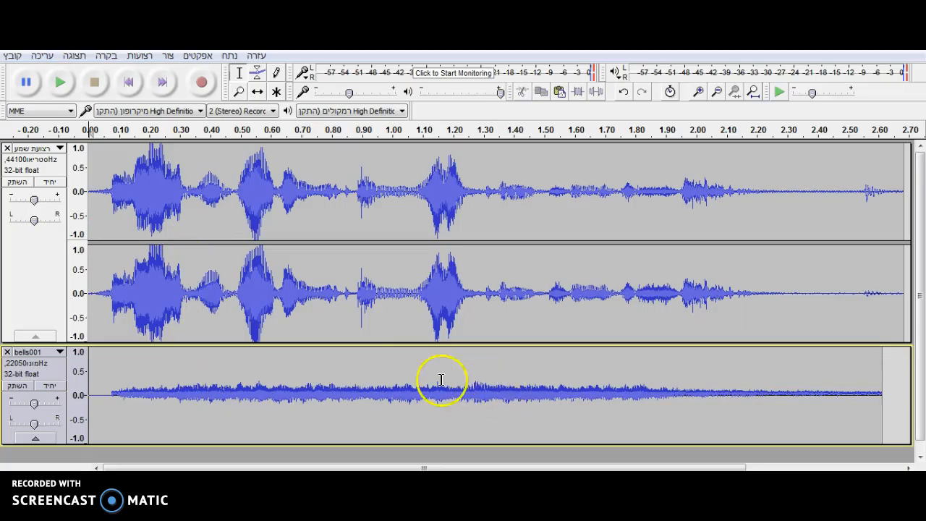
Shift the bells001 clip along the timeline so it starts at about 2.14 seconds.
{"action": "left_click", "coordinate": [257, 93]}
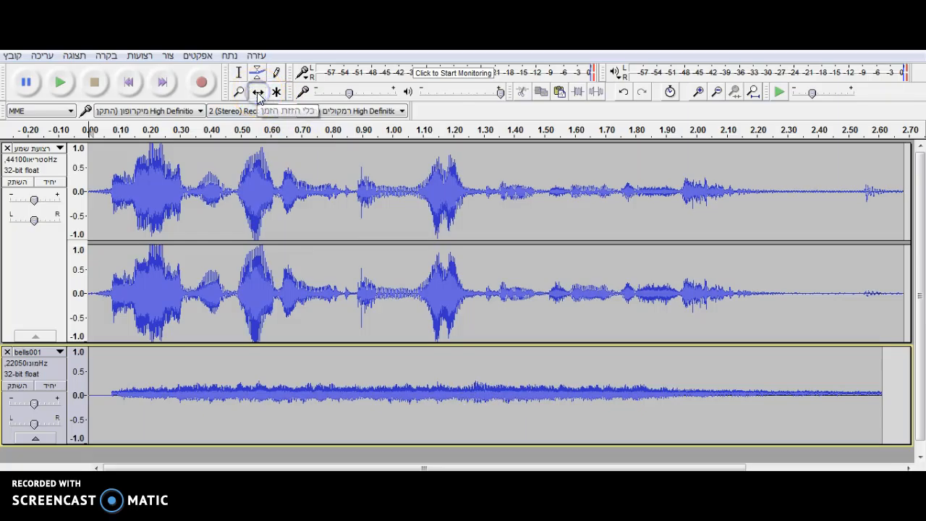
{"action": "left_click_drag", "start_coordinate": [175, 378], "coordinate": [828, 331]}
{"action": "left_click", "coordinate": [789, 379]}
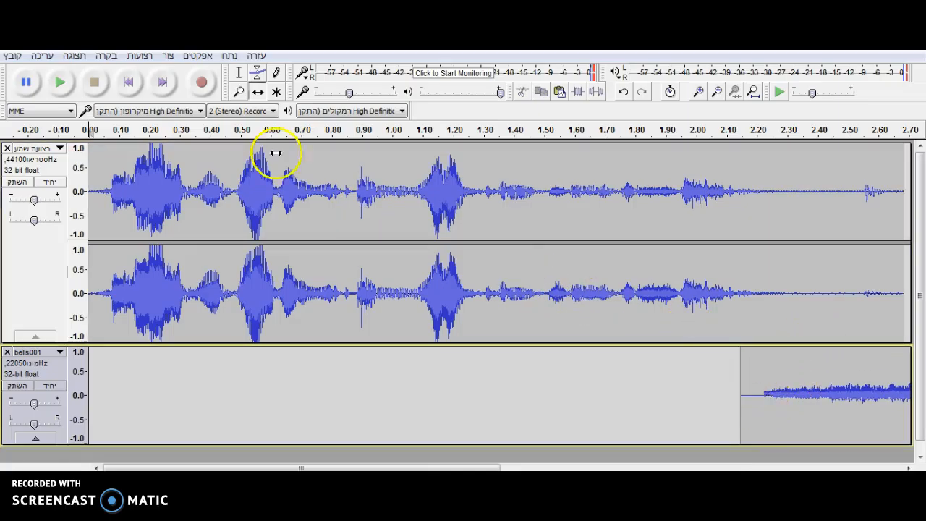
Copy the bells audio from about 2.19 to 4.69 seconds and paste it near the start of the bells001 track.
{"action": "left_click", "coordinate": [239, 72]}
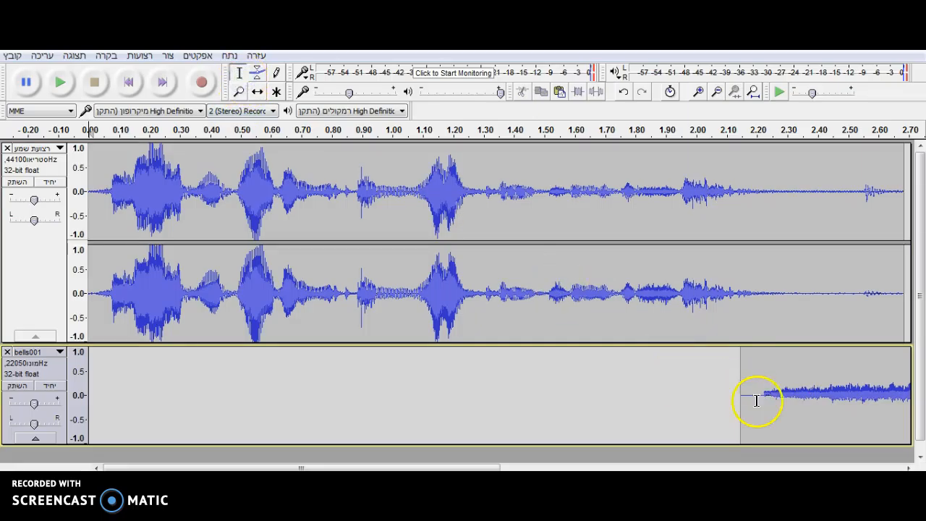
{"action": "left_click_drag", "start_coordinate": [753, 397], "coordinate": [904, 398]}
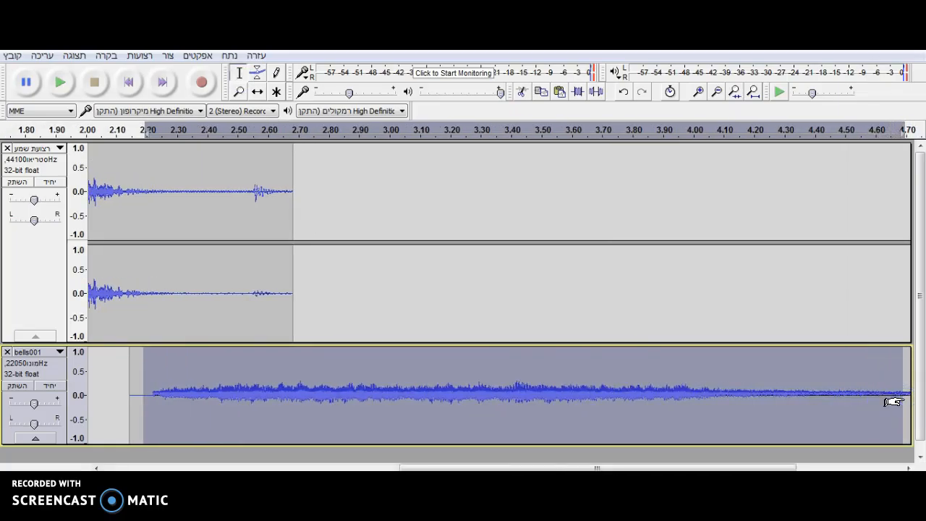
{"action": "left_click_drag", "start_coordinate": [403, 466], "coordinate": [106, 406]}
{"action": "left_click", "coordinate": [97, 405]}
{"action": "left_click", "coordinate": [117, 392]}
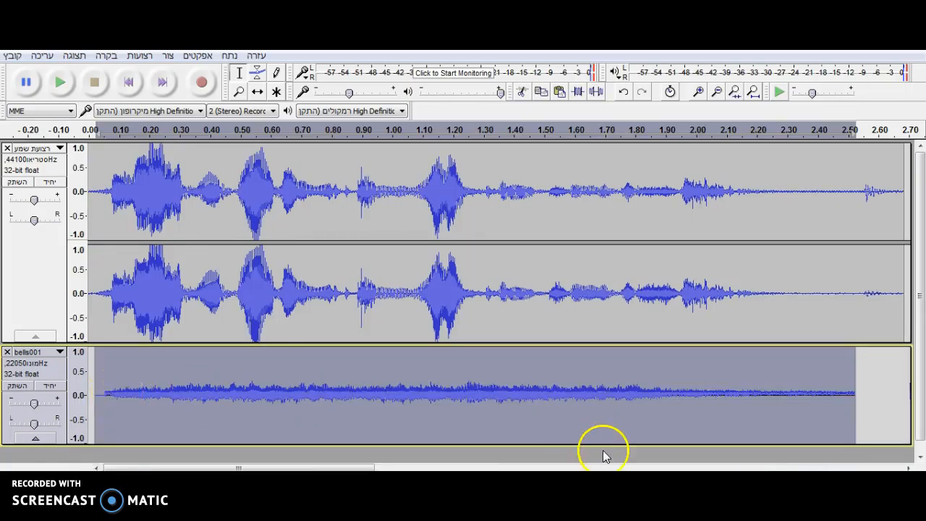
{"action": "left_click_drag", "start_coordinate": [911, 468], "coordinate": [909, 468]}
{"action": "left_click_drag", "start_coordinate": [96, 468], "coordinate": [94, 469]}
{"action": "left_click", "coordinate": [94, 468]}
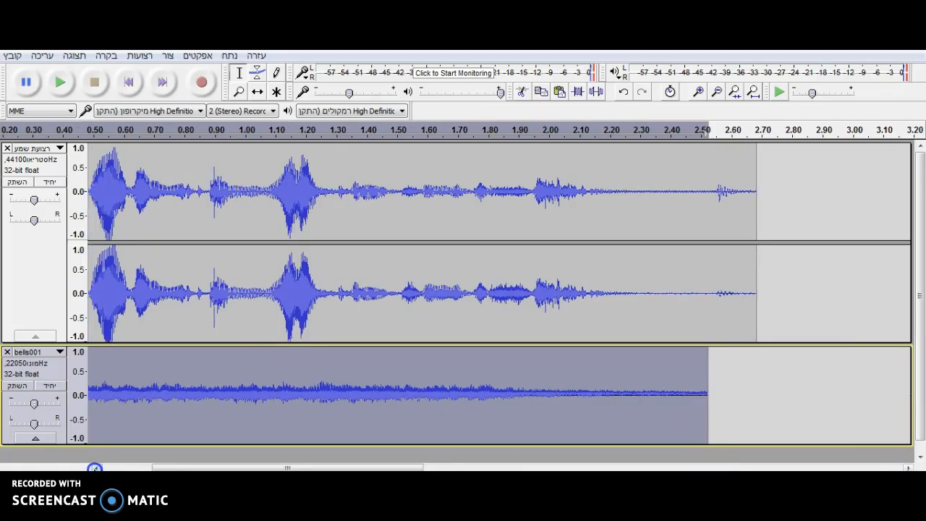
{"action": "left_click", "coordinate": [94, 467]}
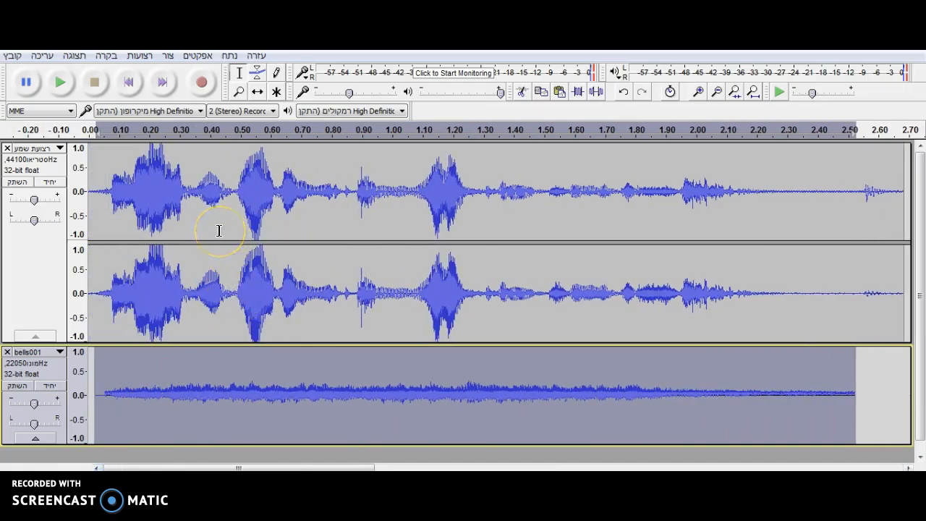
Shift the voice clip to start at about 1.64 seconds and move the second bells clip earlier on the timeline.
{"action": "left_click", "coordinate": [258, 93]}
{"action": "left_click_drag", "start_coordinate": [213, 182], "coordinate": [715, 159]}
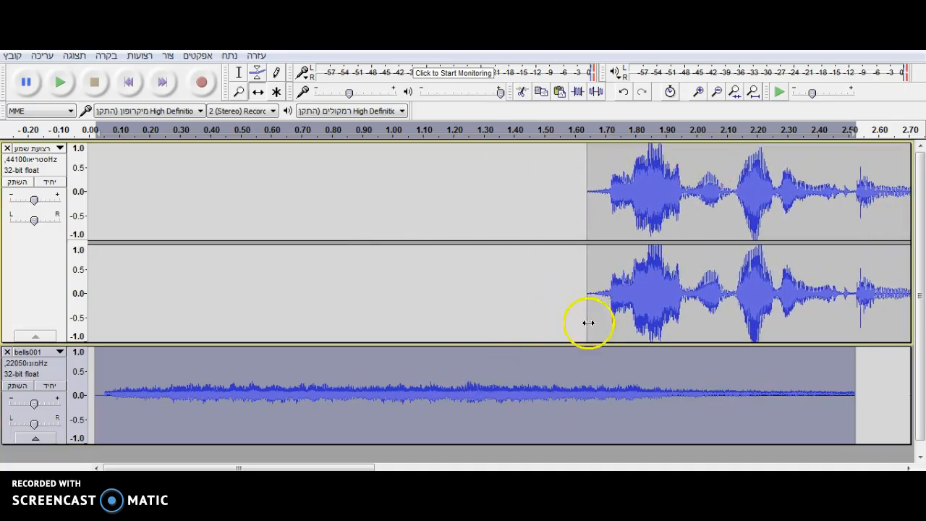
{"action": "left_click_drag", "start_coordinate": [368, 463], "coordinate": [616, 451]}
{"action": "left_click_drag", "start_coordinate": [782, 384], "coordinate": [543, 393]}
{"action": "left_click_drag", "start_coordinate": [425, 467], "coordinate": [114, 466]}
{"action": "left_click", "coordinate": [63, 169]}
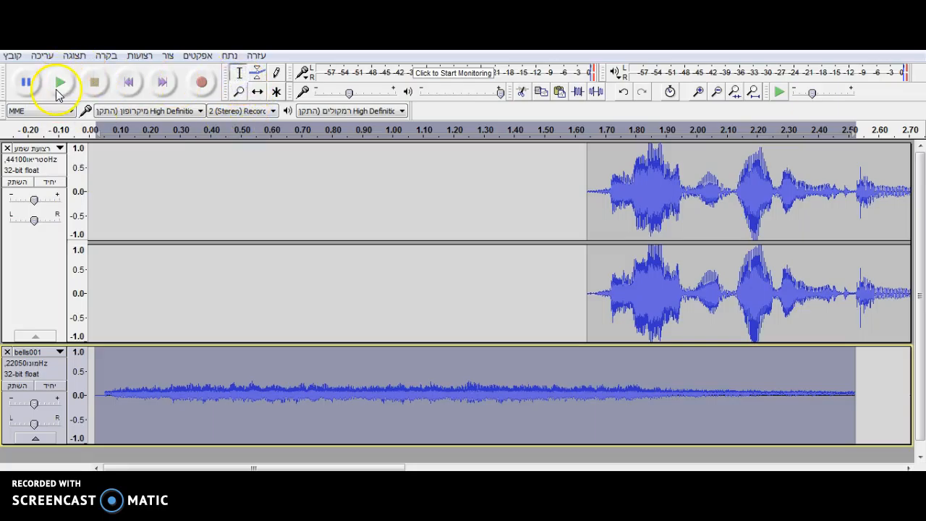
Play the opening bells selection, and the full voice and bells arrangement from about 0.04 seconds.
{"action": "left_click", "coordinate": [60, 86]}
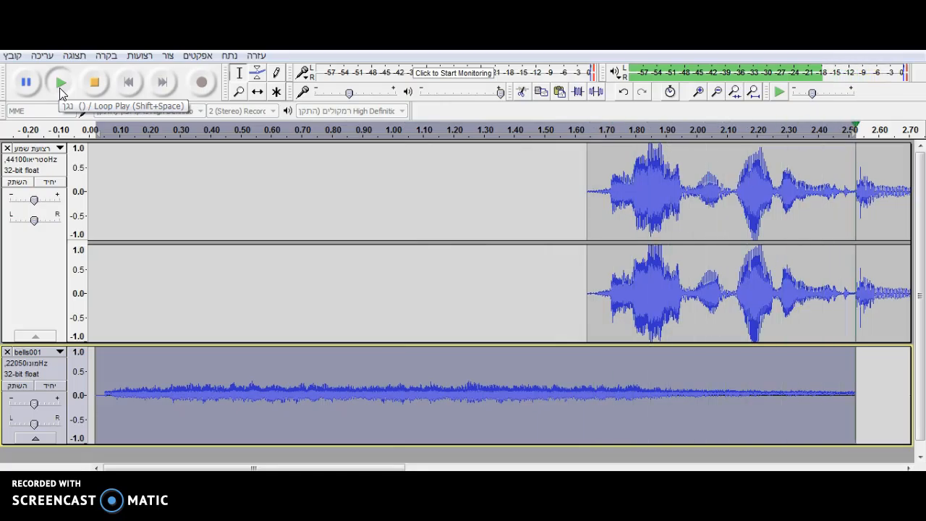
{"action": "left_click", "coordinate": [588, 377]}
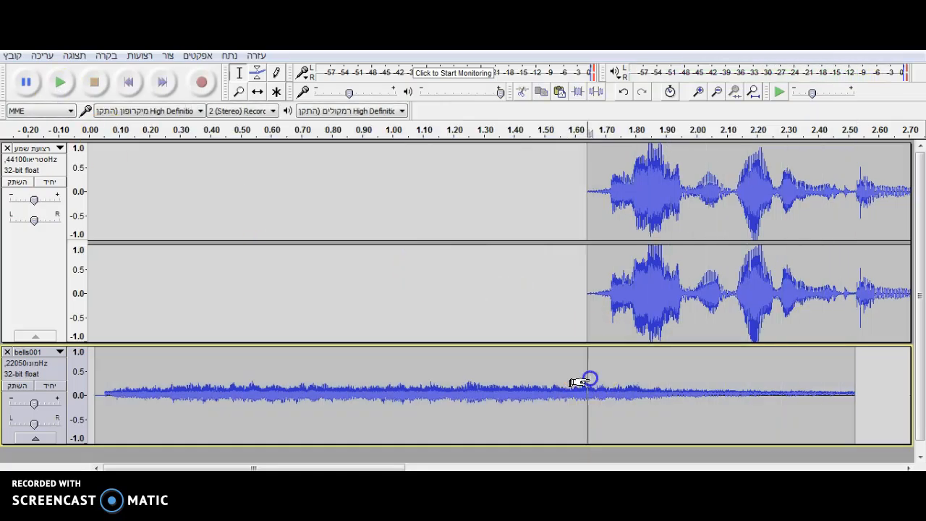
{"action": "left_click", "coordinate": [87, 148]}
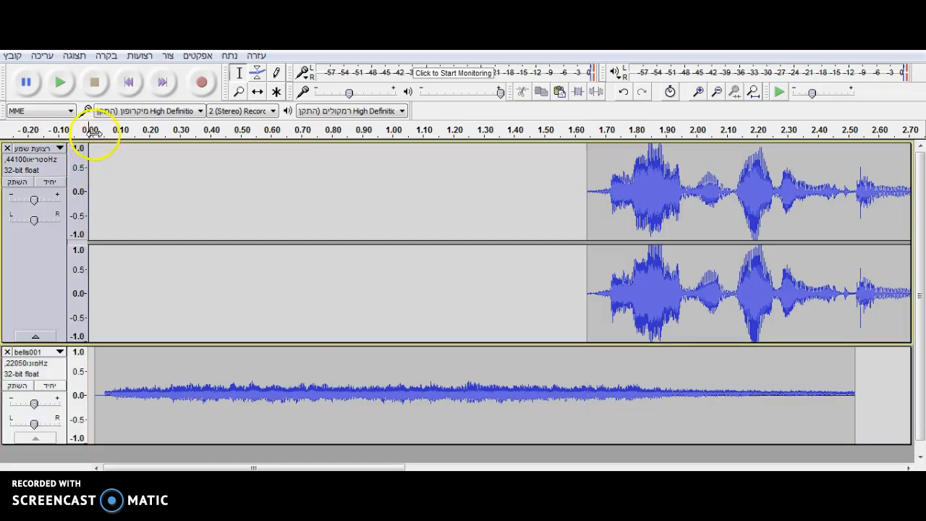
{"action": "left_click", "coordinate": [101, 166]}
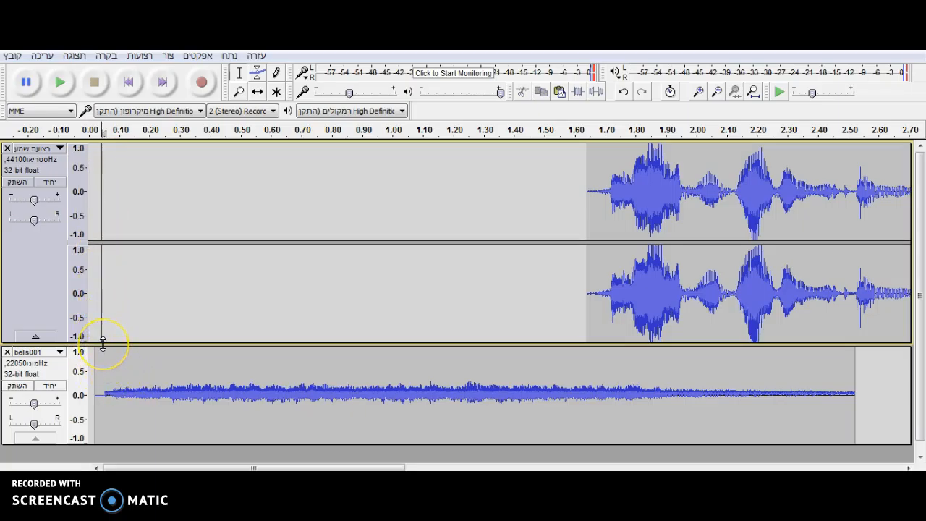
{"action": "left_click", "coordinate": [61, 84]}
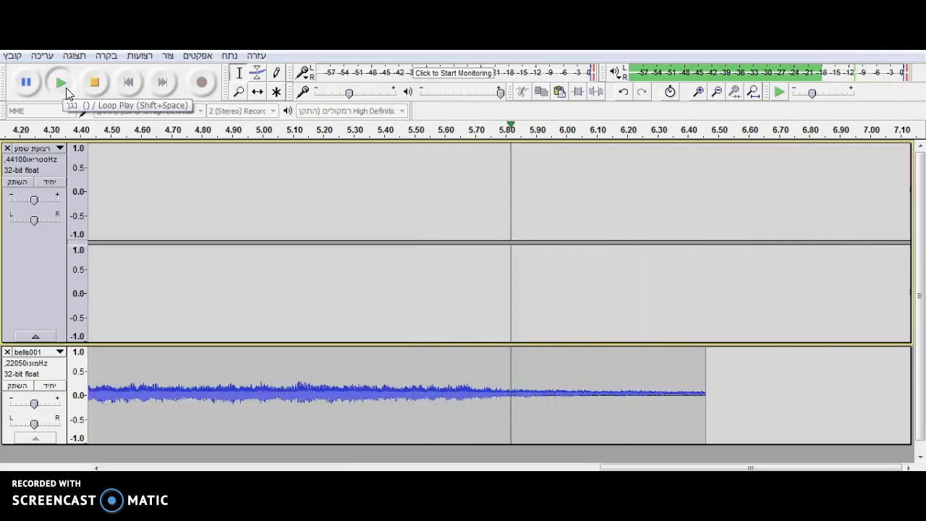
{"action": "left_click", "coordinate": [95, 89]}
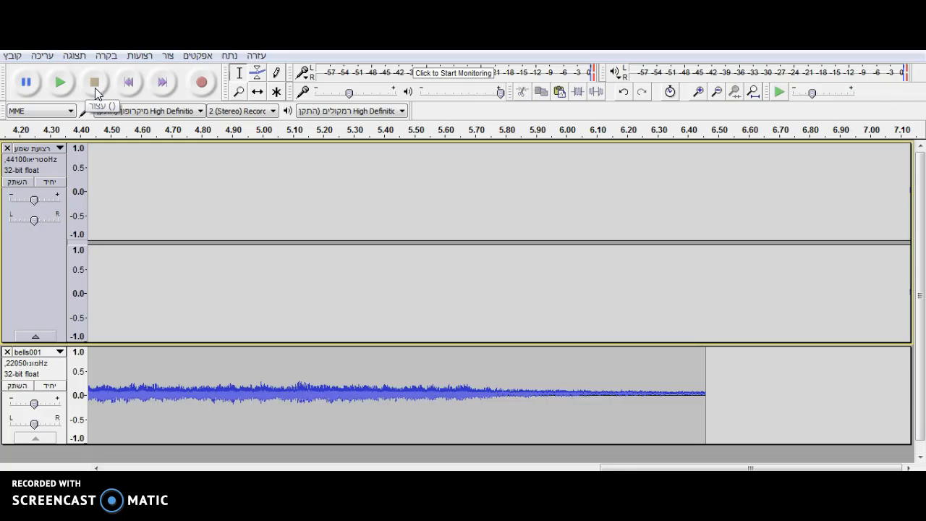
{"action": "left_click_drag", "start_coordinate": [604, 467], "coordinate": [150, 464]}
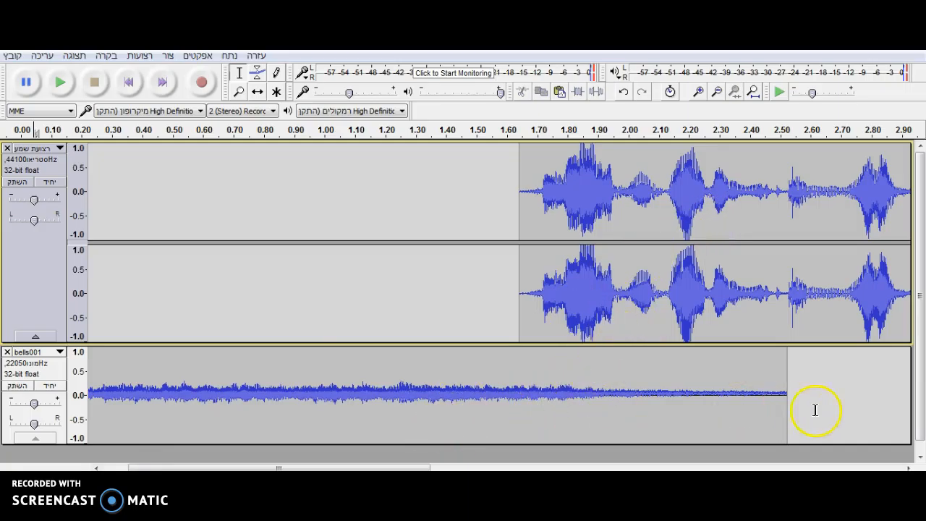
{"action": "left_click", "coordinate": [909, 468]}
{"action": "left_click_drag", "start_coordinate": [909, 468], "coordinate": [909, 468]}
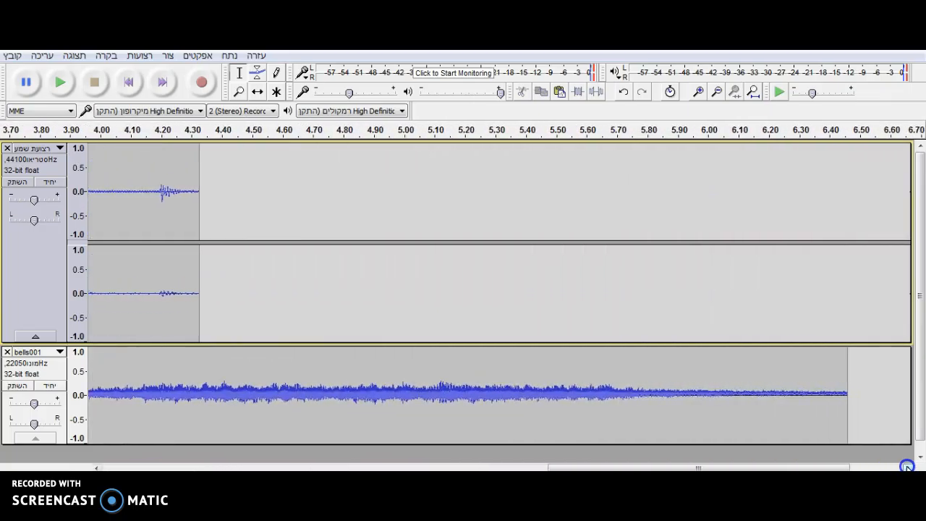
{"action": "left_click", "coordinate": [242, 77]}
{"action": "left_click", "coordinate": [854, 171]}
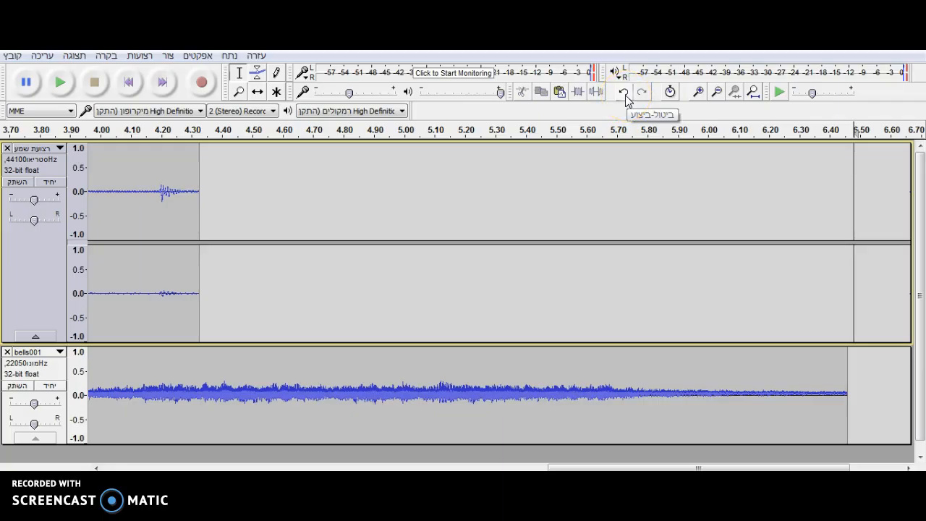
{"action": "left_click", "coordinate": [198, 56]}
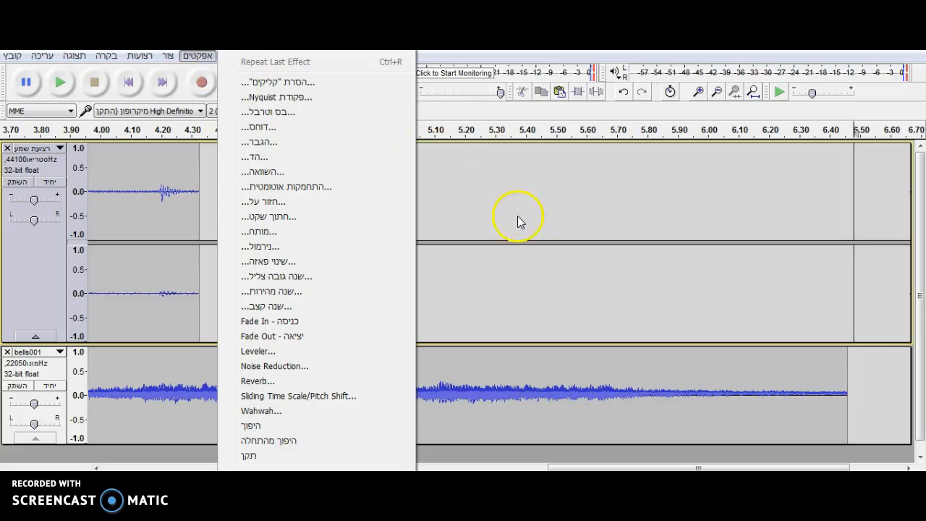
Export the voice and bells mix as an MP3 file named try in the home folder, leaving the metadata tags empty.
{"action": "left_click", "coordinate": [13, 58]}
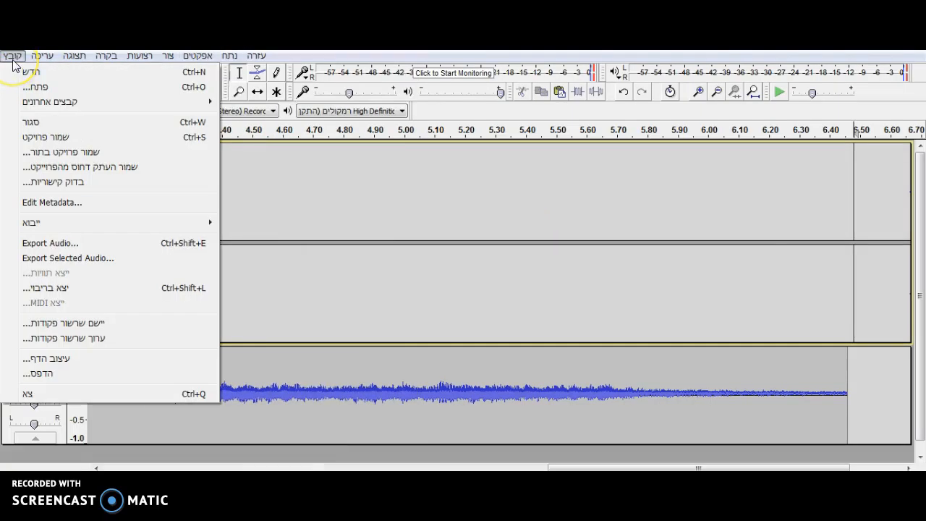
{"action": "left_click", "coordinate": [64, 246]}
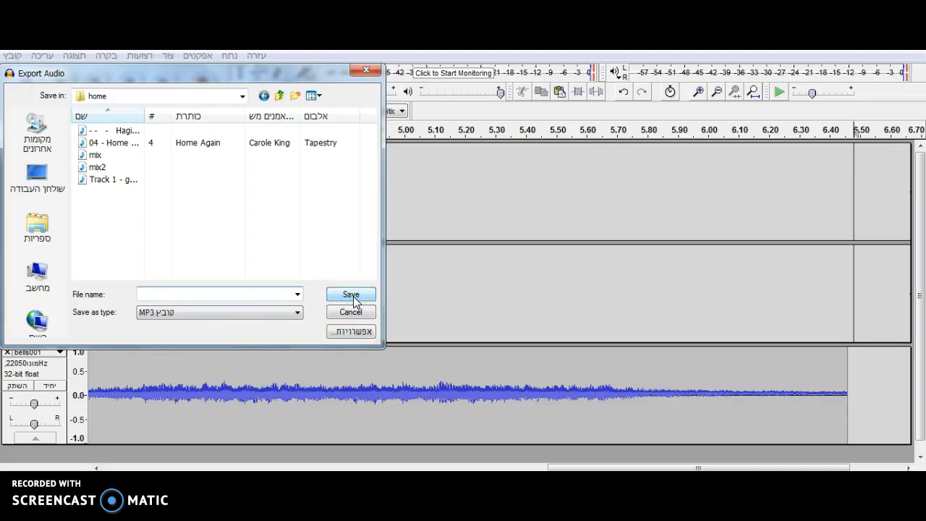
{"action": "type", "text": "try"}
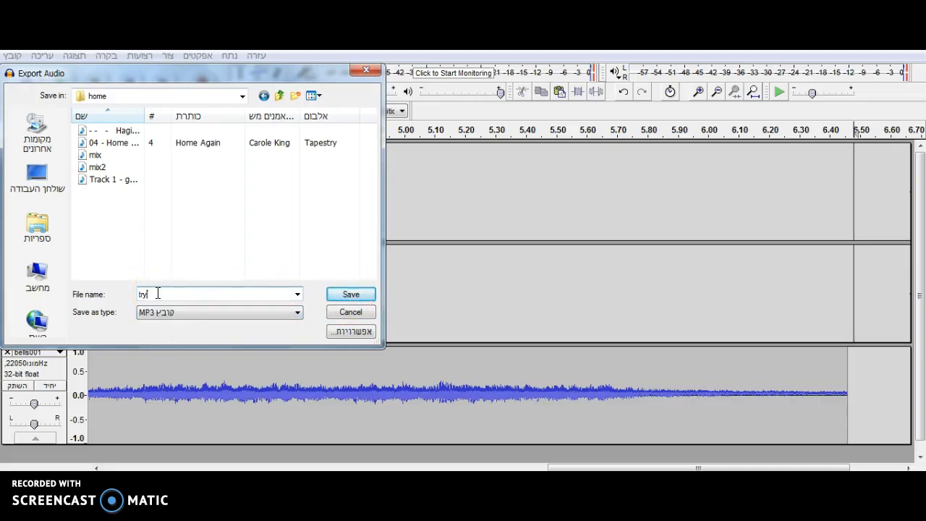
{"action": "left_click", "coordinate": [348, 294]}
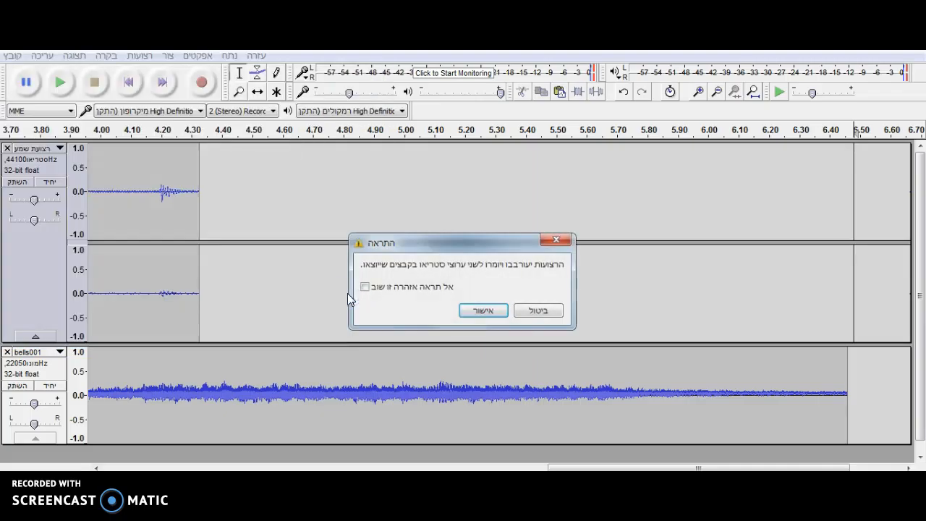
{"action": "left_click", "coordinate": [486, 312]}
{"action": "left_click", "coordinate": [539, 419]}
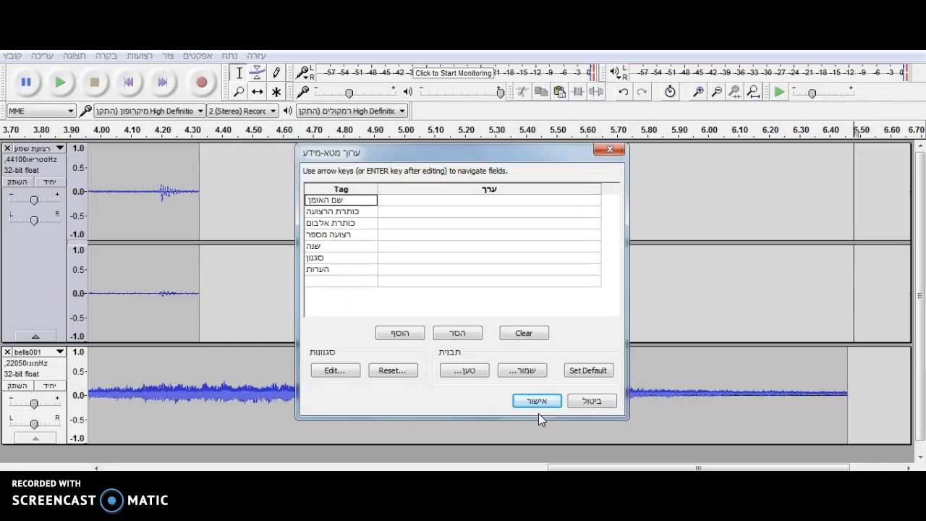
{"action": "left_click", "coordinate": [540, 402]}
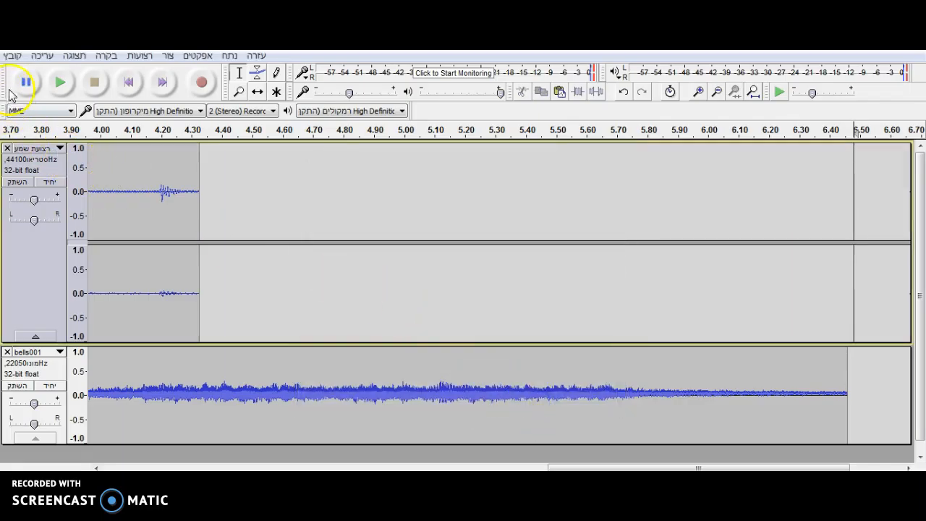
{"action": "left_click", "coordinate": [13, 55]}
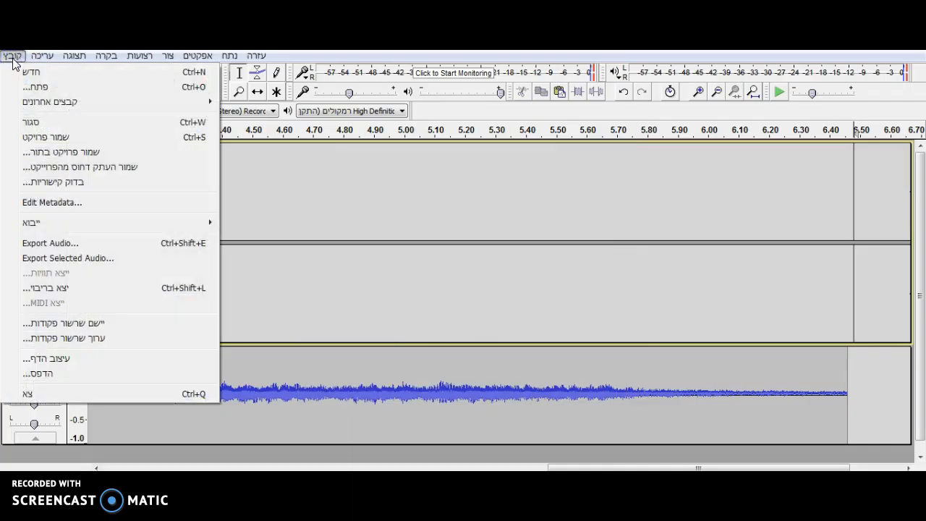
{"action": "left_click", "coordinate": [39, 141]}
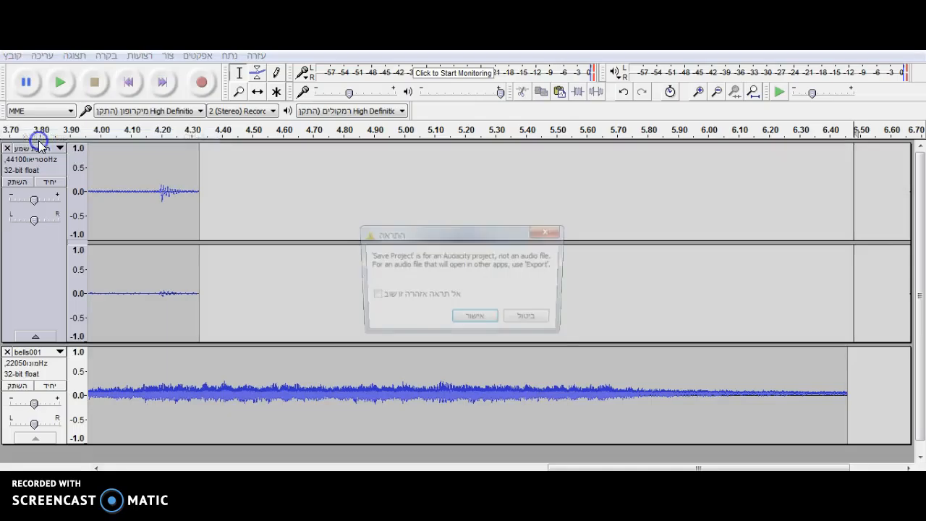
{"action": "left_click", "coordinate": [476, 323]}
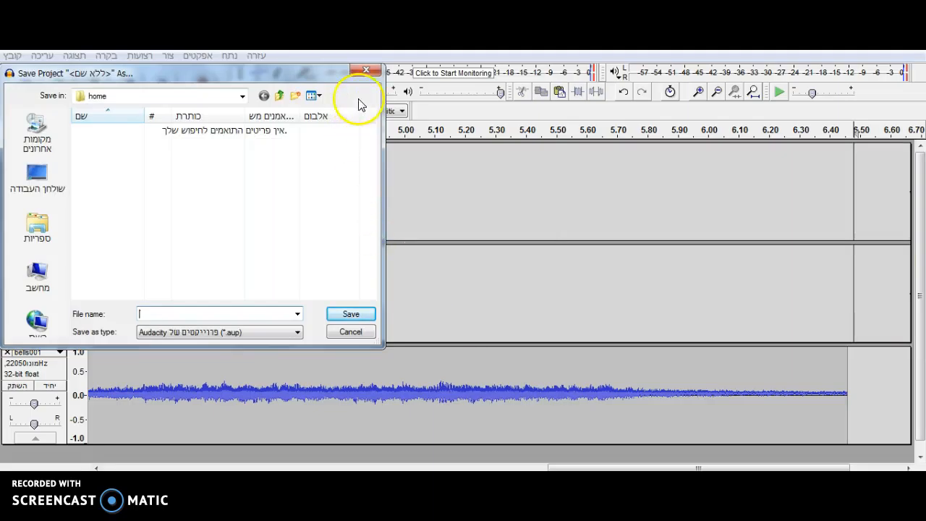
{"action": "left_click", "coordinate": [367, 71]}
{"action": "left_click", "coordinate": [372, 256]}
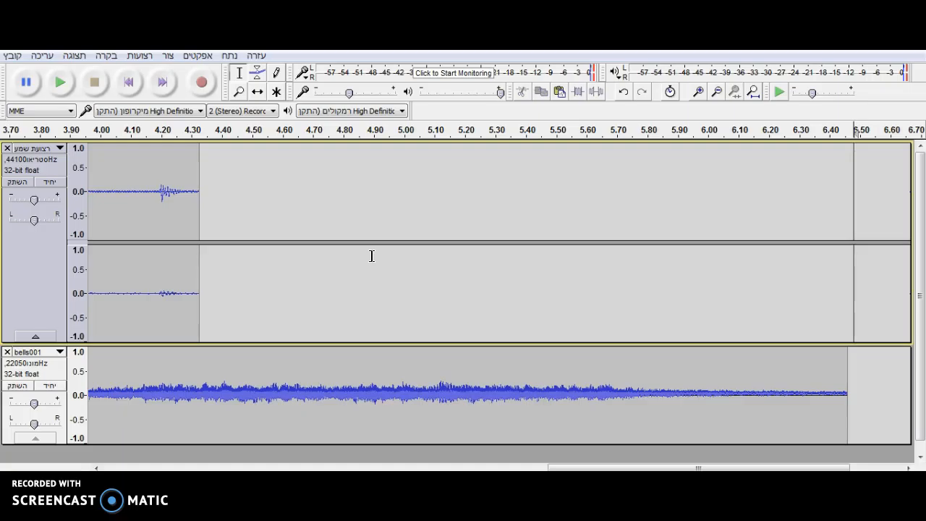
{"action": "left_click", "coordinate": [371, 256]}
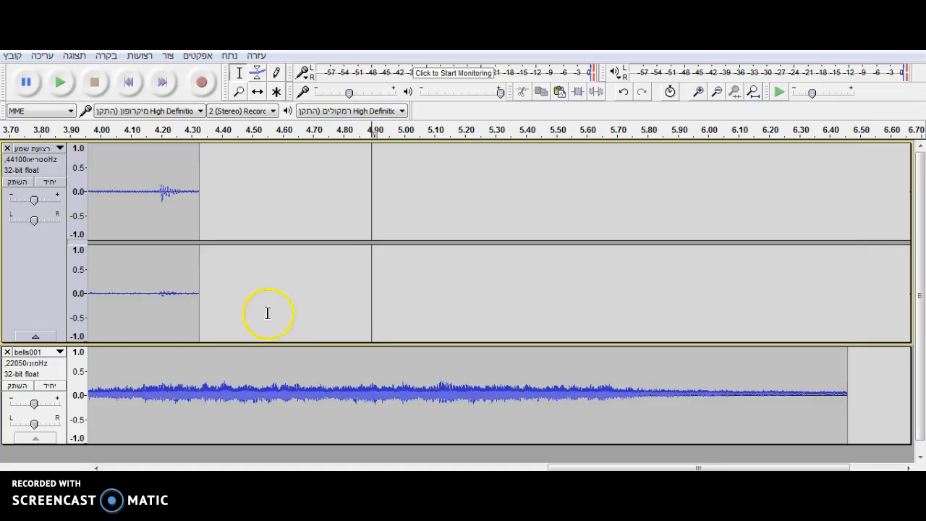